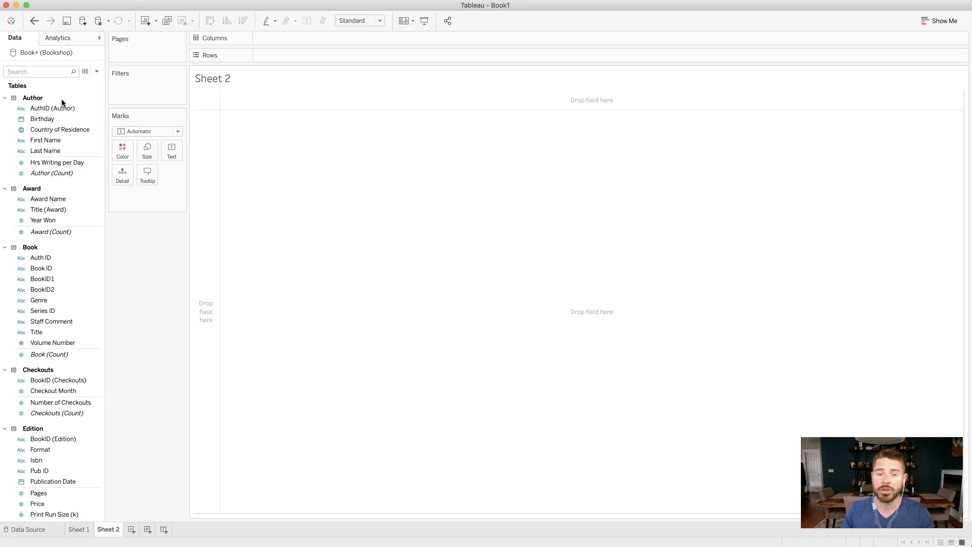
# - List the authors by placing the Author table's Last Name field on Rows
pyautogui.click(71, 108)
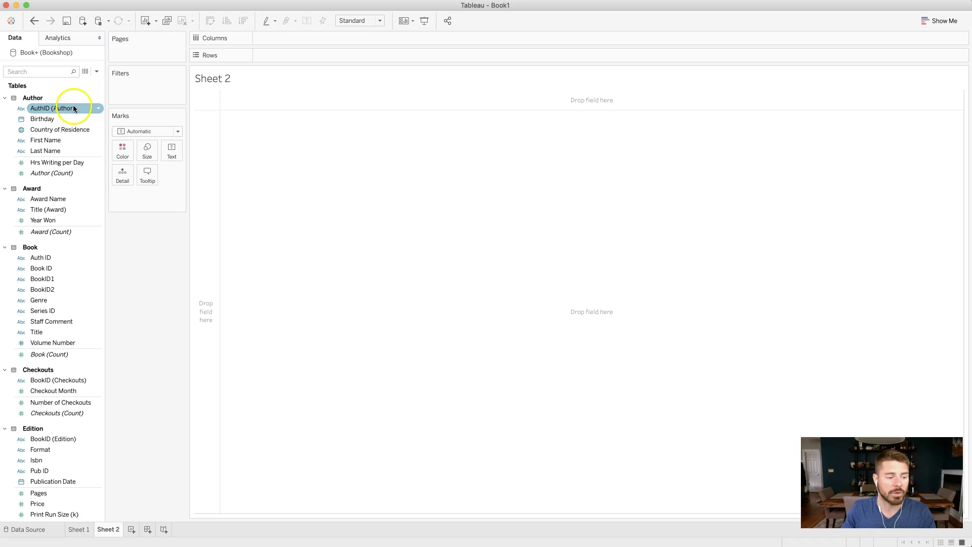
pyautogui.click(64, 129)
pyautogui.click(66, 140)
pyautogui.moveTo(66, 148); pyautogui.dragTo(301, 52)
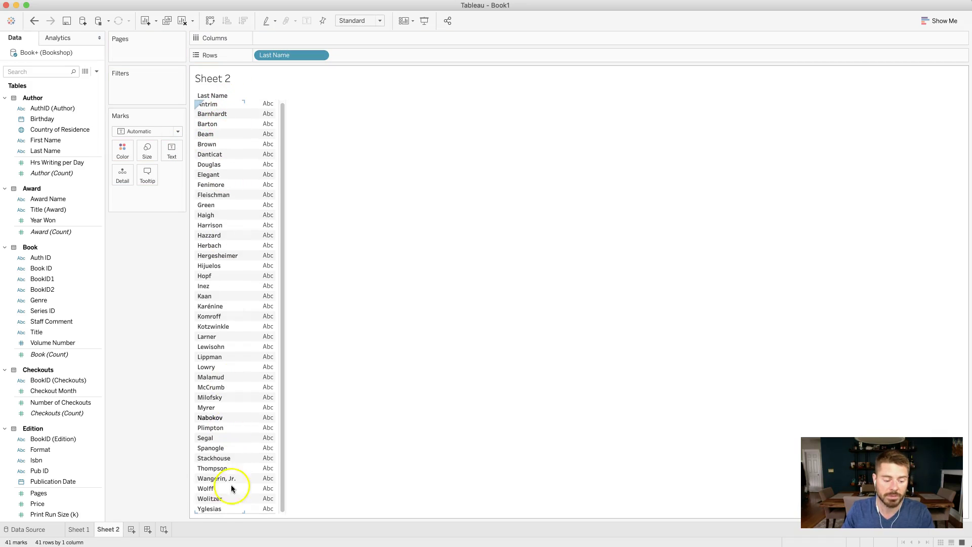
pyautogui.scroll(1, 228, 108)
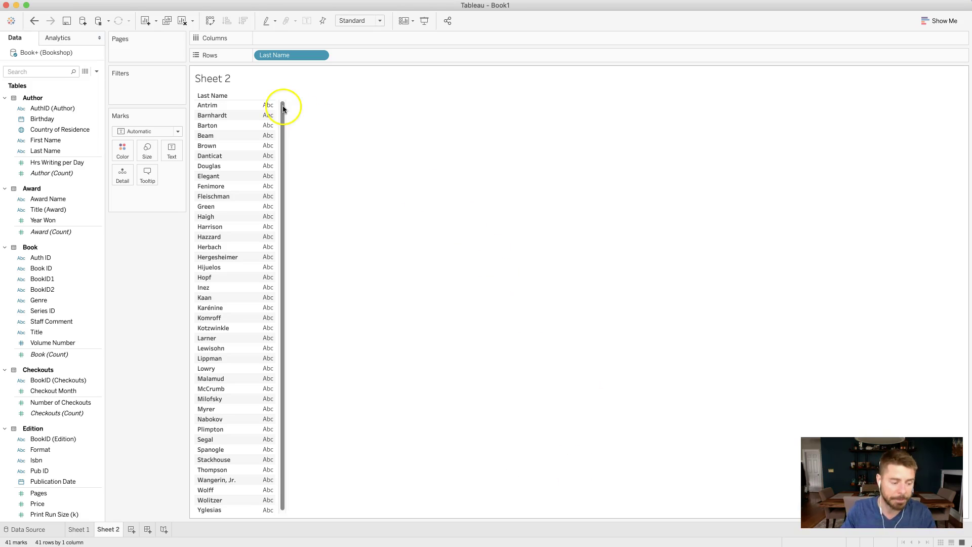
# - Add the Book table's Book (Count) field to Columns to chart the number of books per author last name
pyautogui.click(86, 310)
pyautogui.moveTo(56, 354); pyautogui.dragTo(298, 40)
pyautogui.moveTo(319, 219)
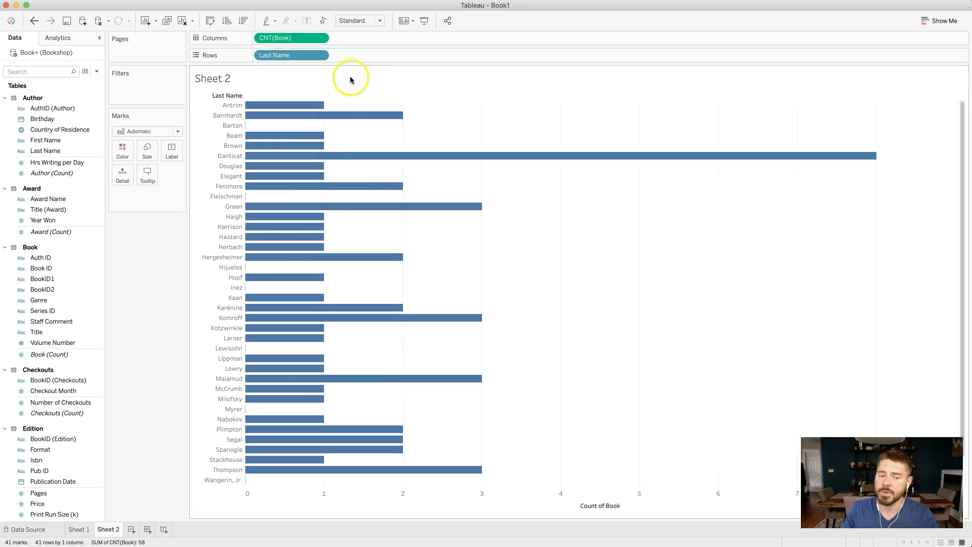
# - Examine the charted fields and the author ID fields that connect the Book and Author tables
pyautogui.moveTo(258, 160)
pyautogui.moveTo(256, 104)
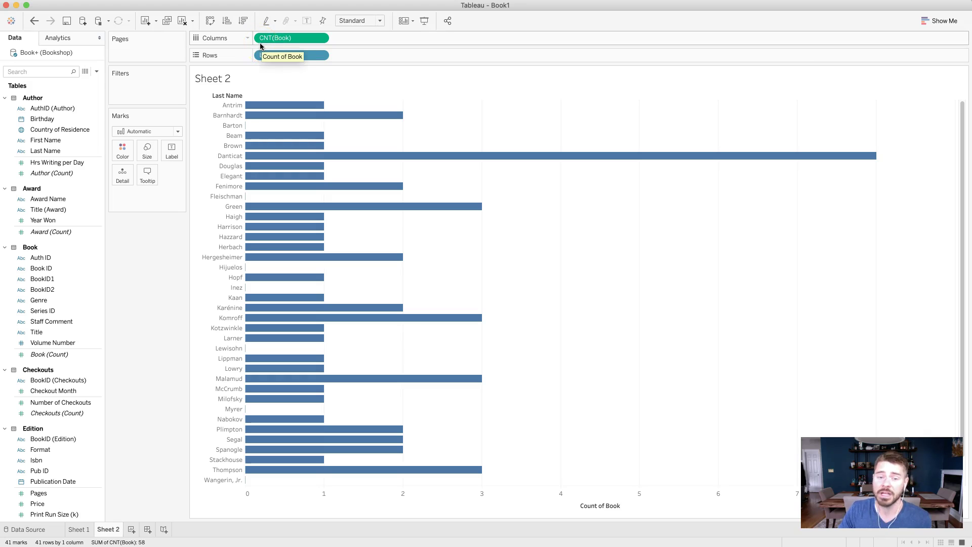
pyautogui.click(278, 43)
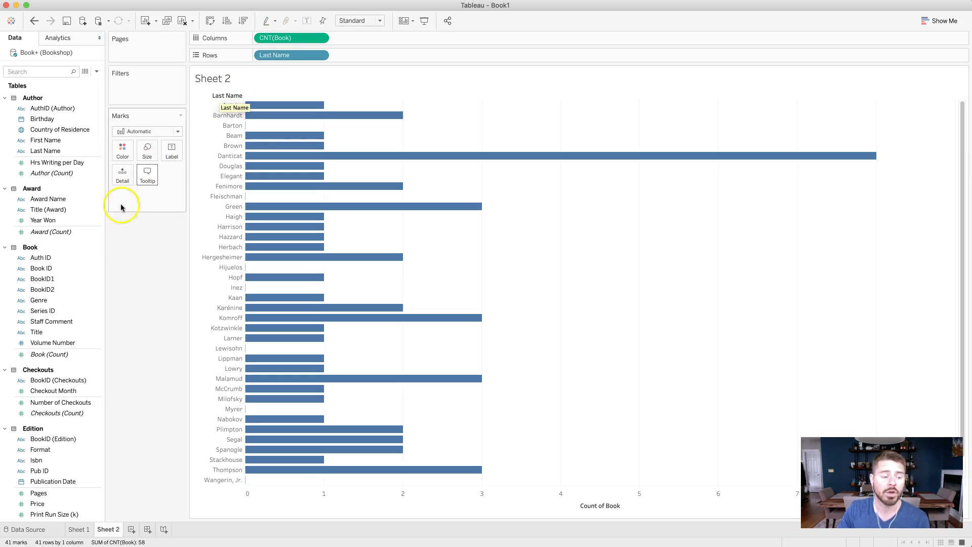
pyautogui.moveTo(258, 62); pyautogui.dragTo(282, 46)
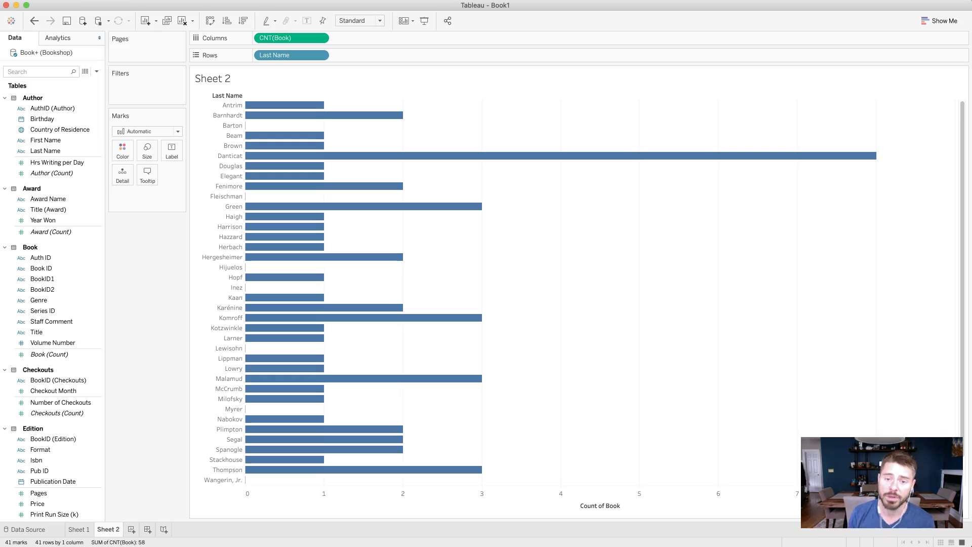
pyautogui.moveTo(61, 358); pyautogui.dragTo(71, 362)
pyautogui.click(68, 355)
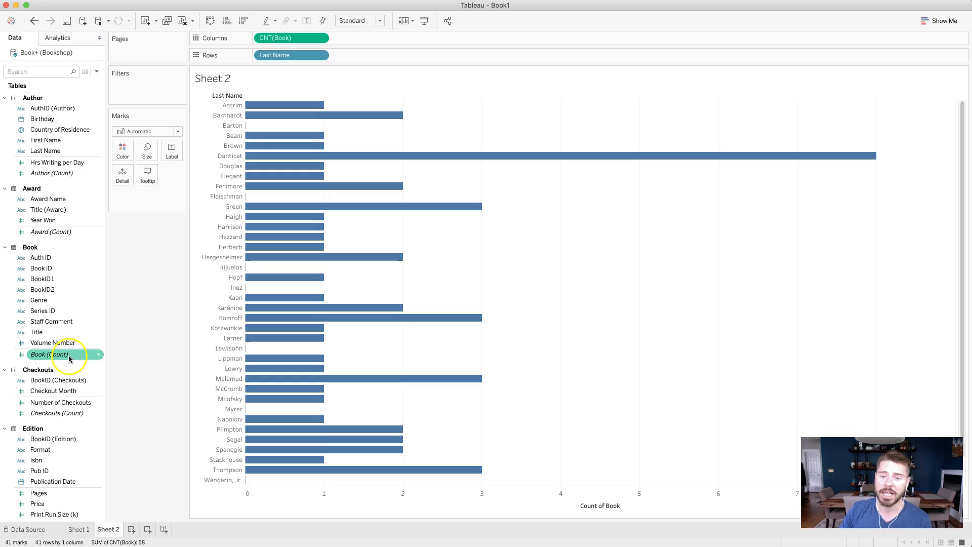
pyautogui.click(56, 258)
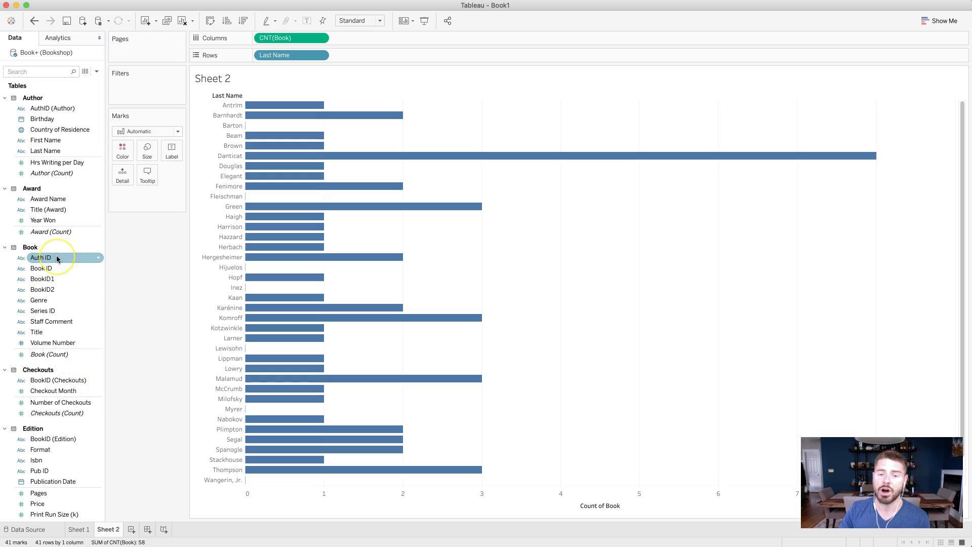
pyautogui.click(57, 108)
pyautogui.click(58, 150)
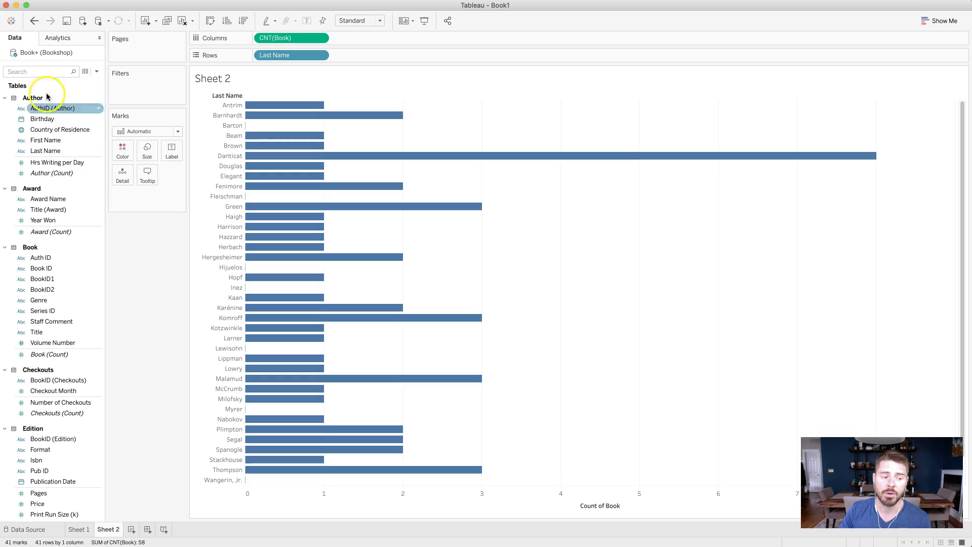
pyautogui.click(48, 152)
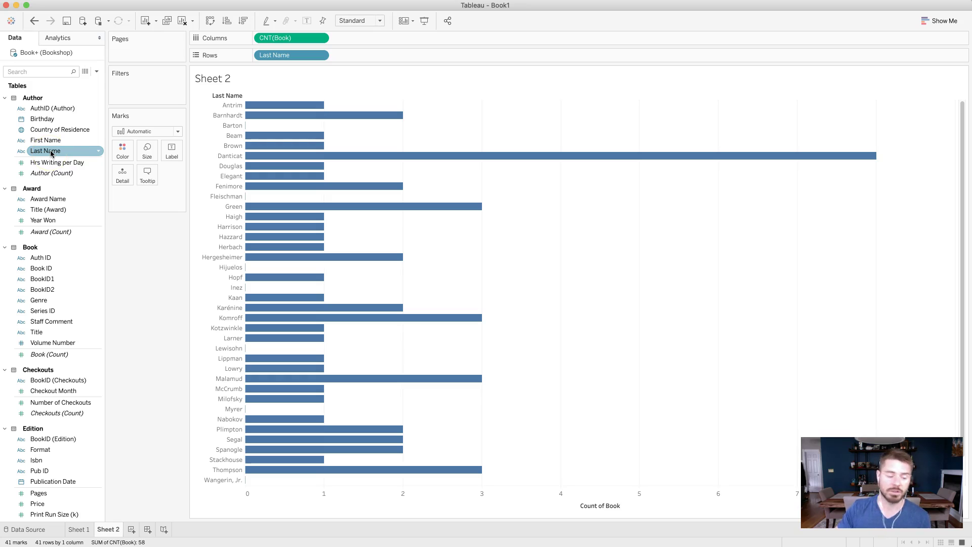
# - Check the fields relating Book to Author in the data source's relationship settings, then return to Sheet 2
pyautogui.click(34, 531)
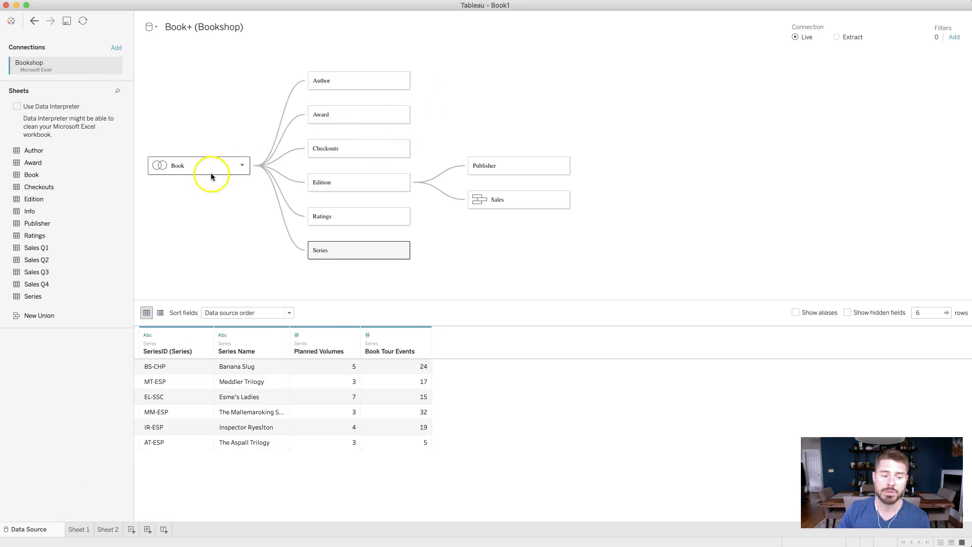
pyautogui.click(282, 117)
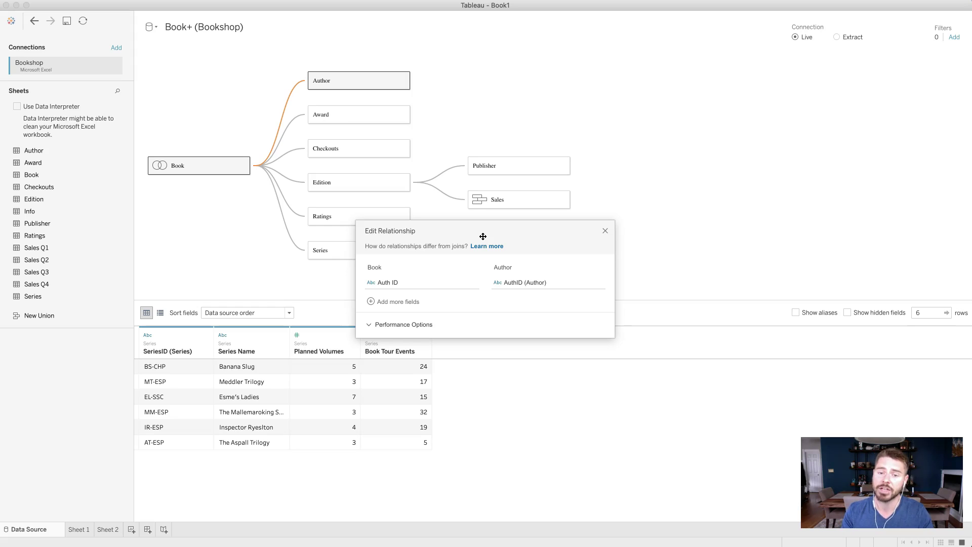
pyautogui.click(605, 231)
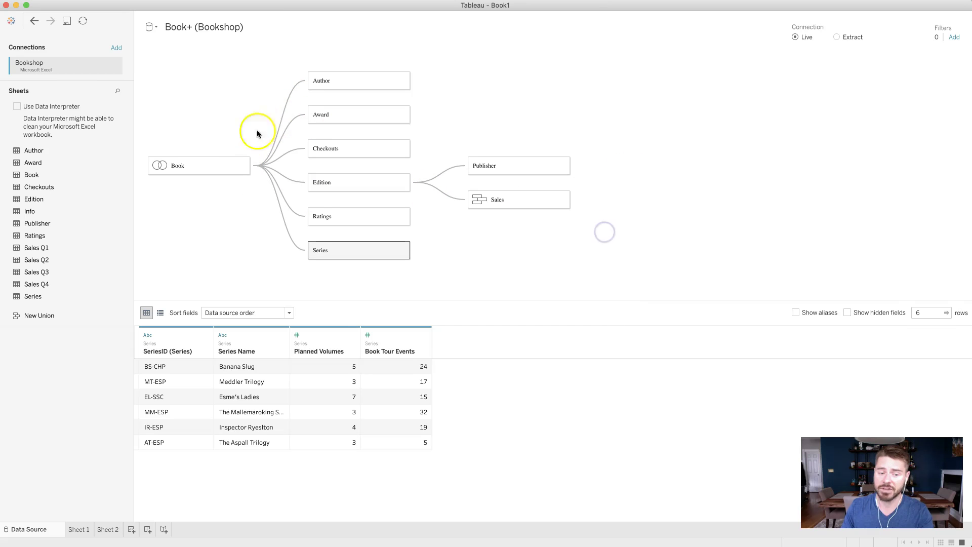
pyautogui.click(103, 530)
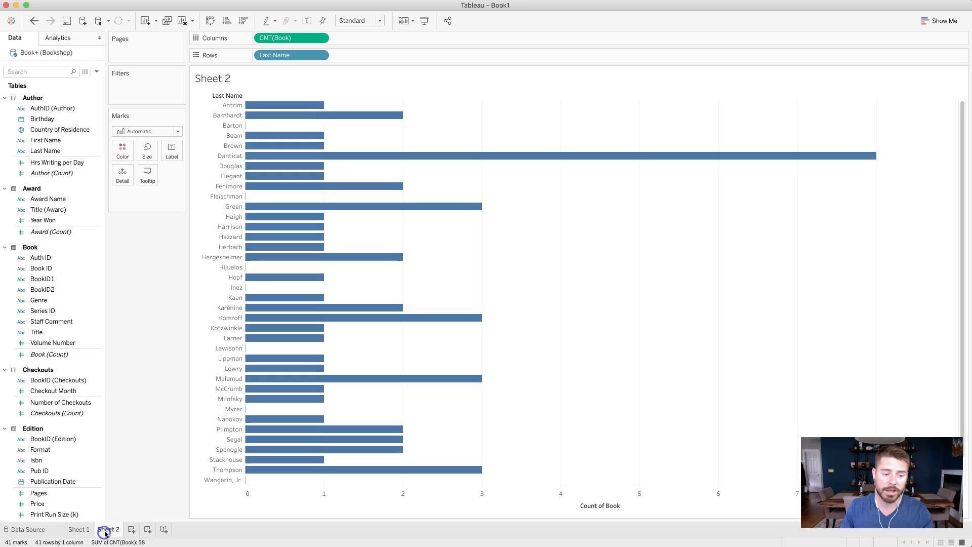
# - Trace how Book (Count) reaches Last Name through Auth ID in Book and AuthID (Author) in Author
pyautogui.click(53, 355)
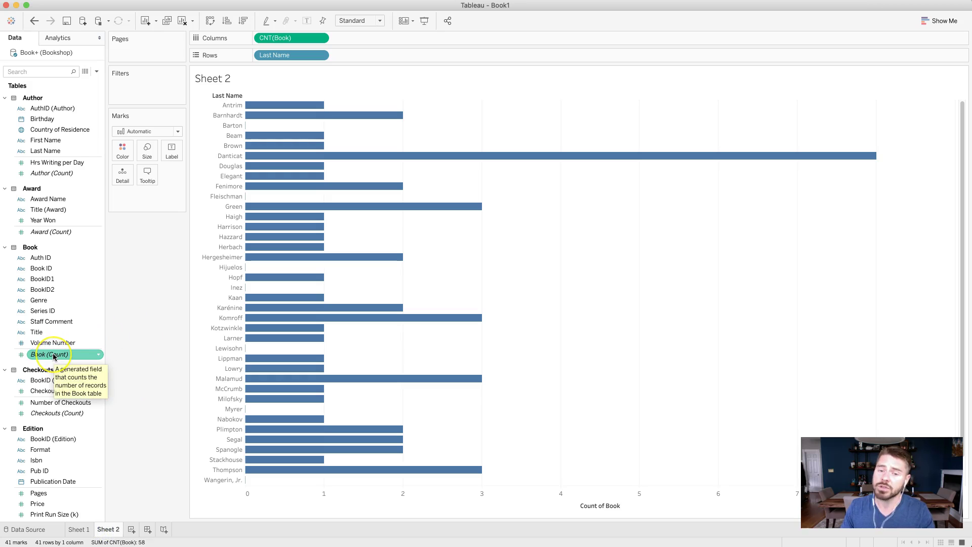
pyautogui.click(51, 362)
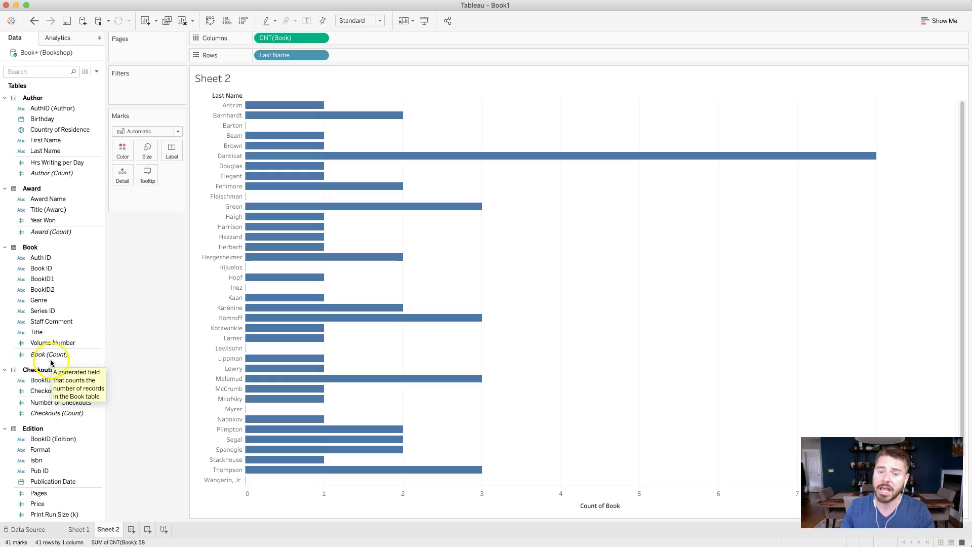
pyautogui.click(52, 257)
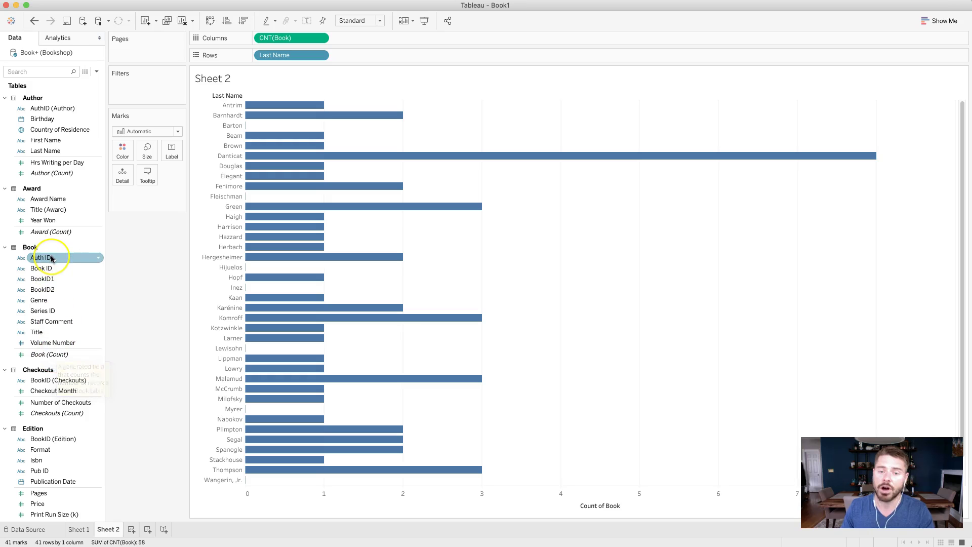
pyautogui.click(51, 258)
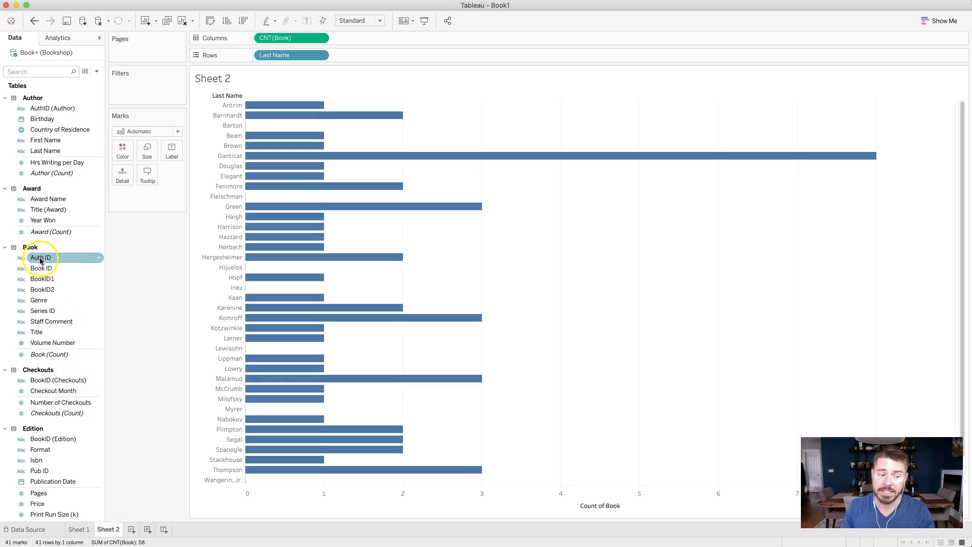
pyautogui.click(39, 97)
pyautogui.click(43, 109)
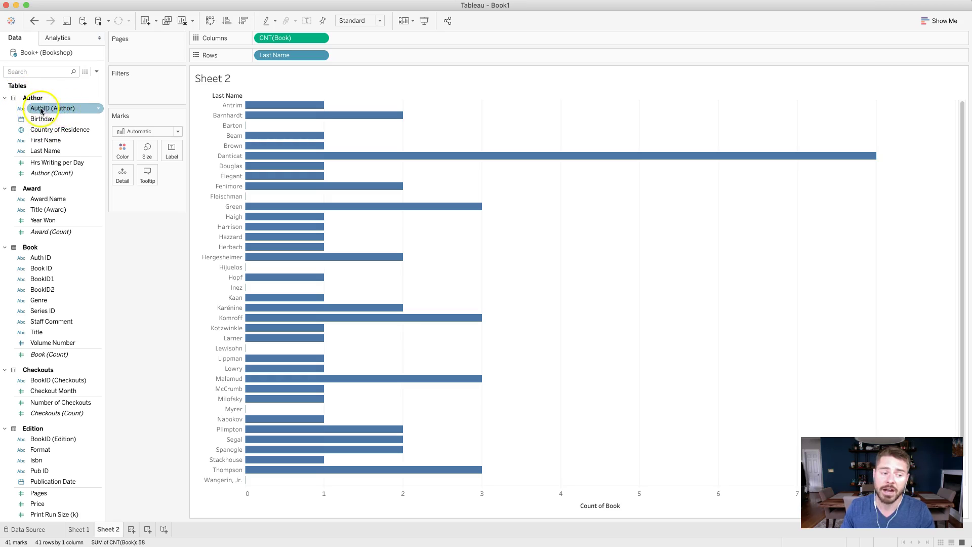
pyautogui.click(46, 151)
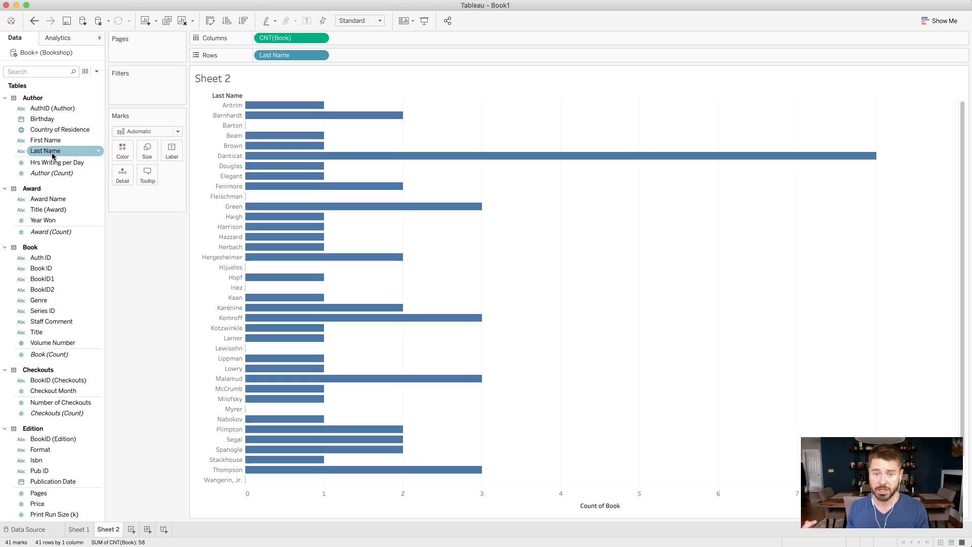
pyautogui.click(126, 98)
pyautogui.click(76, 109)
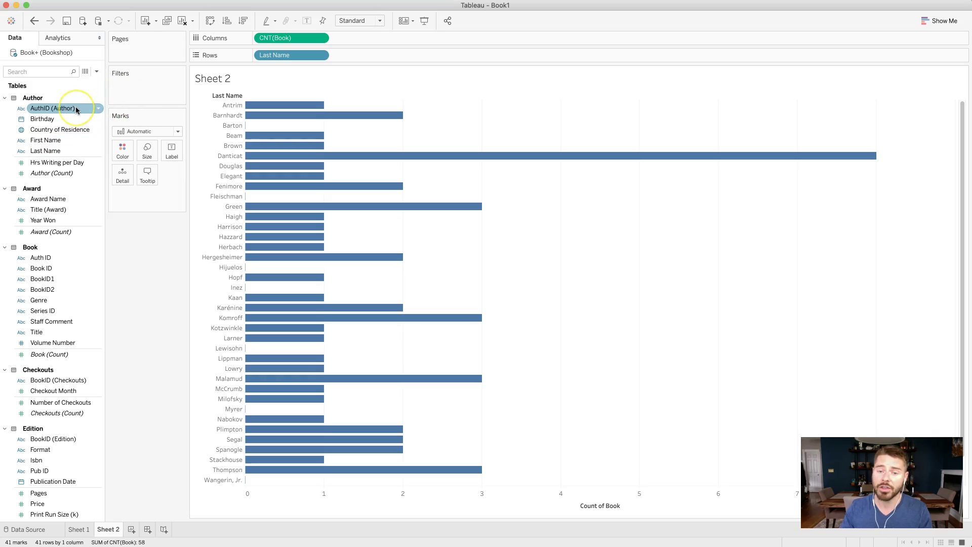
pyautogui.click(65, 150)
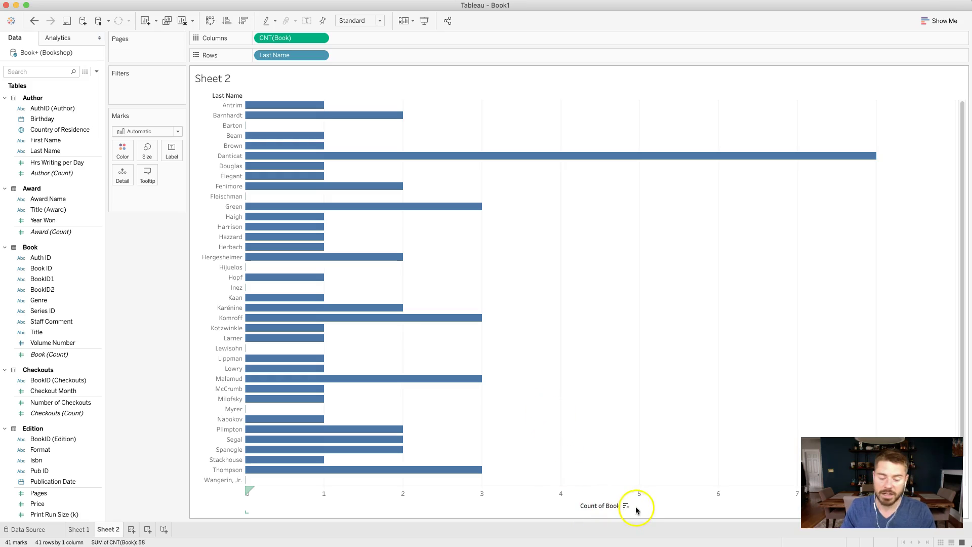
# - Sort the author last names in descending order by count of books and inspect the resulting bars
pyautogui.click(626, 506)
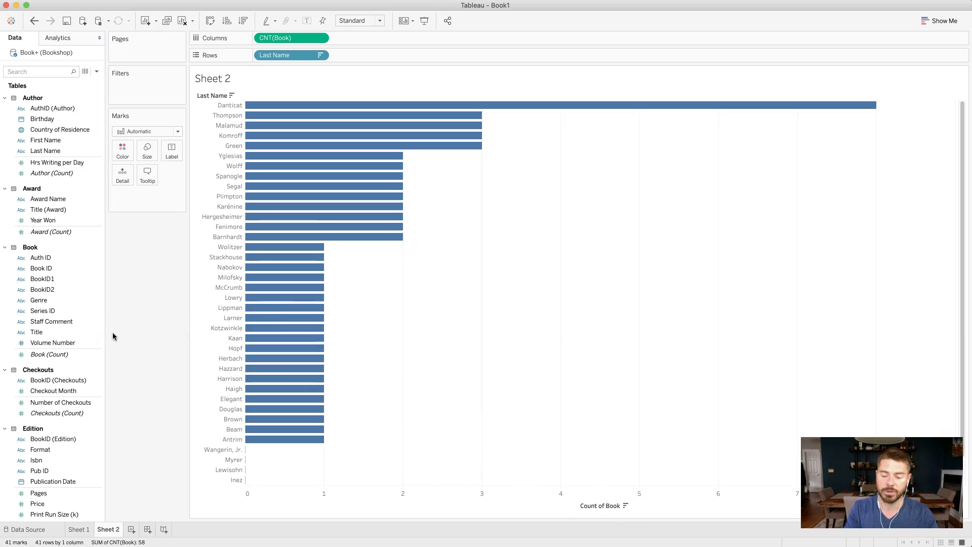
pyautogui.moveTo(873, 110)
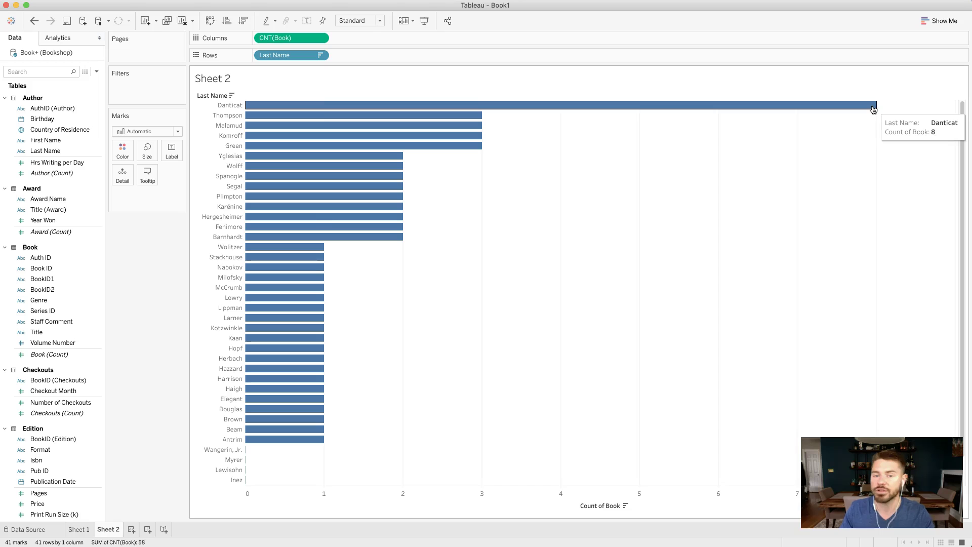
pyautogui.moveTo(466, 131)
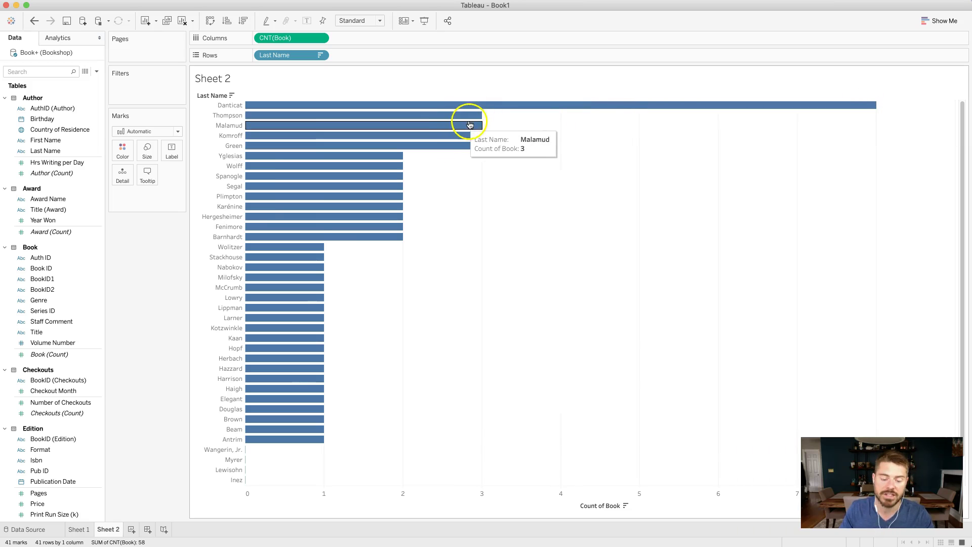
pyautogui.moveTo(361, 231)
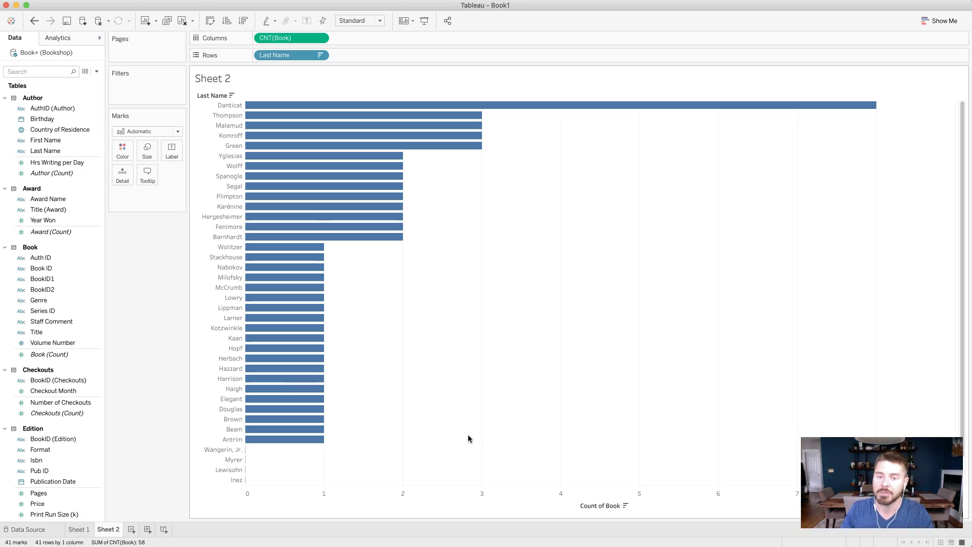
pyautogui.moveTo(281, 466); pyautogui.dragTo(233, 460)
pyautogui.click(373, 447)
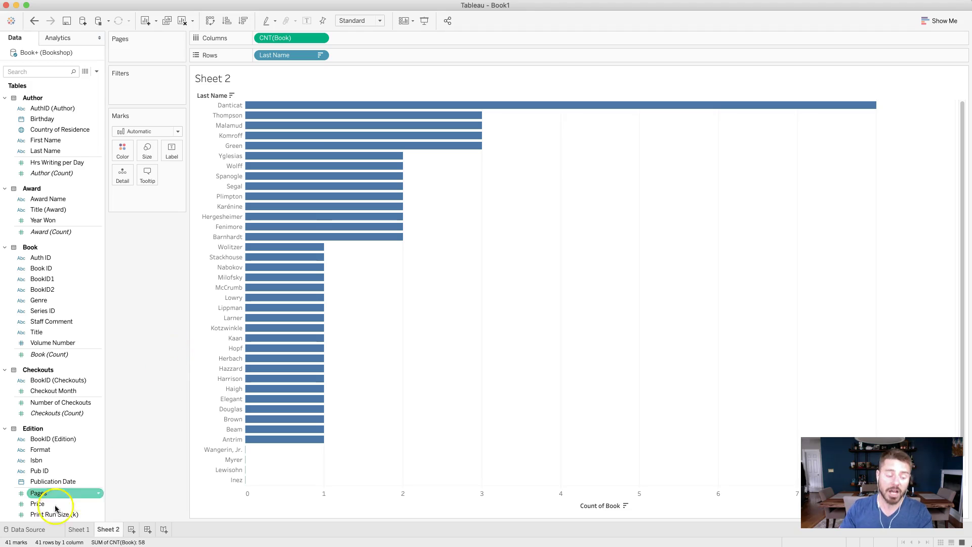
# - Inspect the relationship between Book and Series in the data source, then return to Sheet 2
pyautogui.click(28, 529)
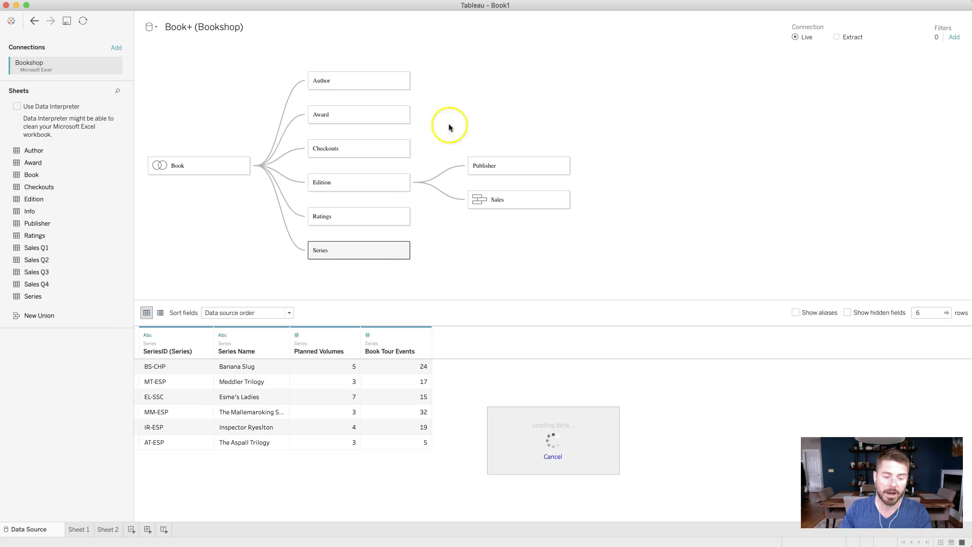
pyautogui.moveTo(288, 230)
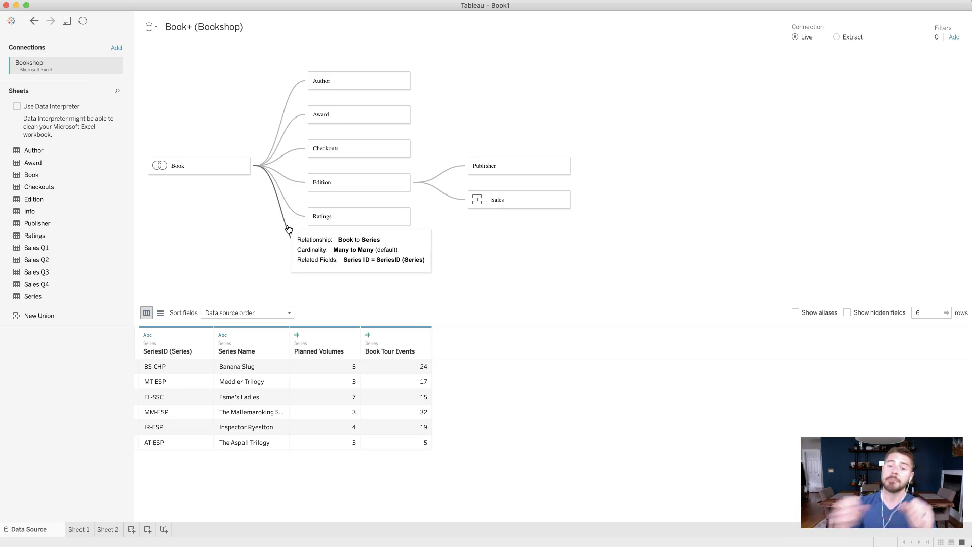
pyautogui.click(108, 529)
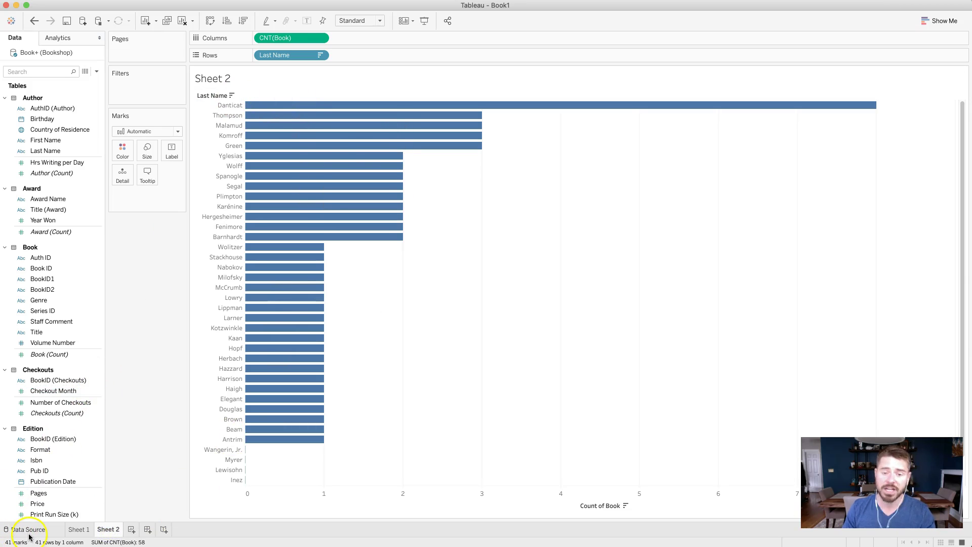